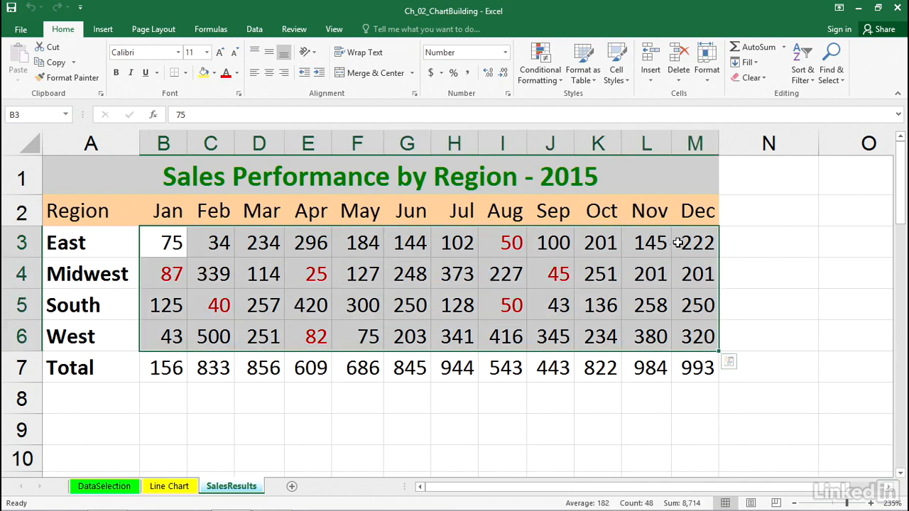
{"action": "left_click", "coordinate": [678, 242]}
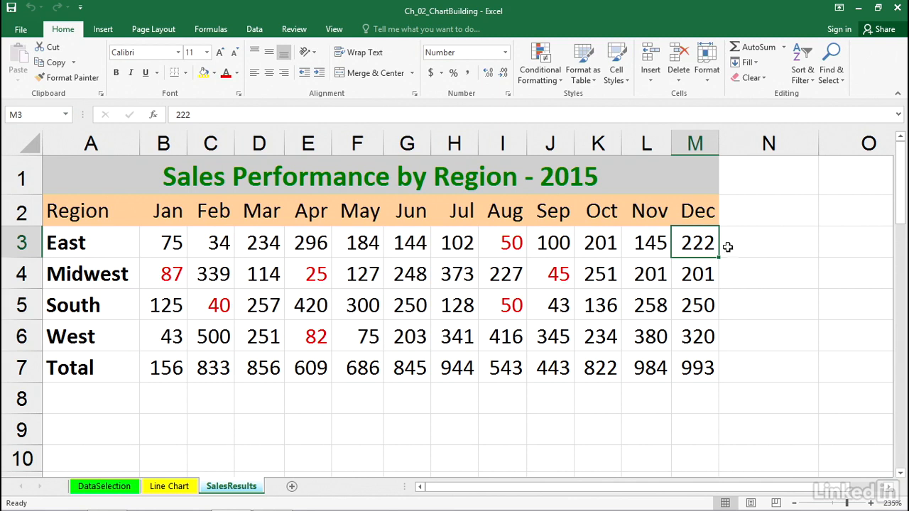
{"action": "left_click", "coordinate": [759, 240]}
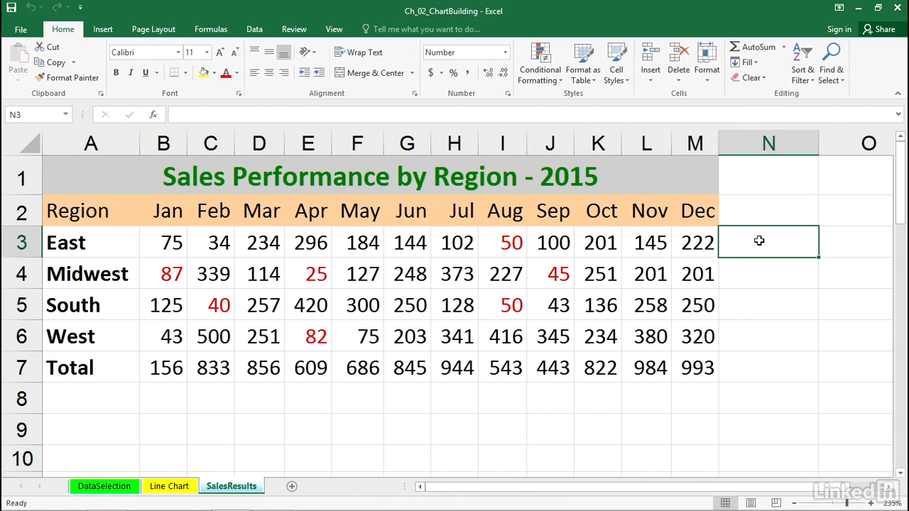
{"action": "left_click_drag", "start_coordinate": [698, 243], "coordinate": [176, 243]}
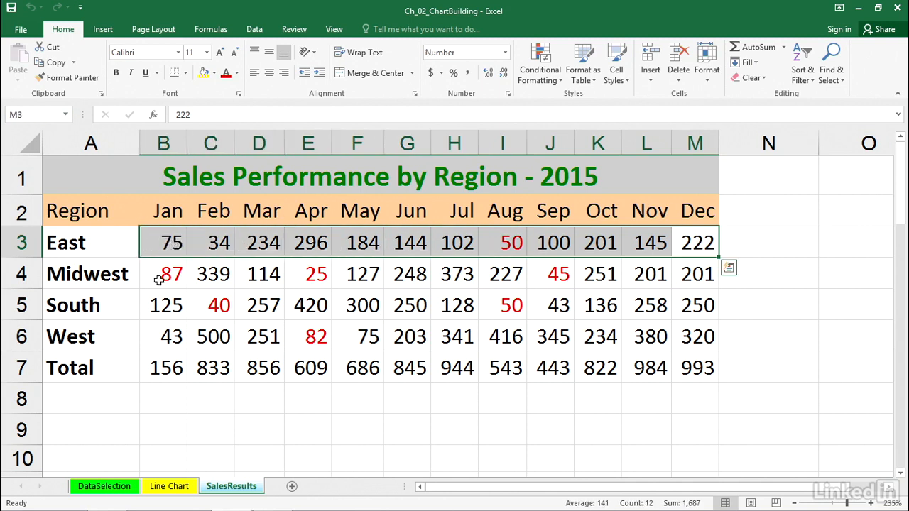
{"action": "left_click", "coordinate": [160, 274]}
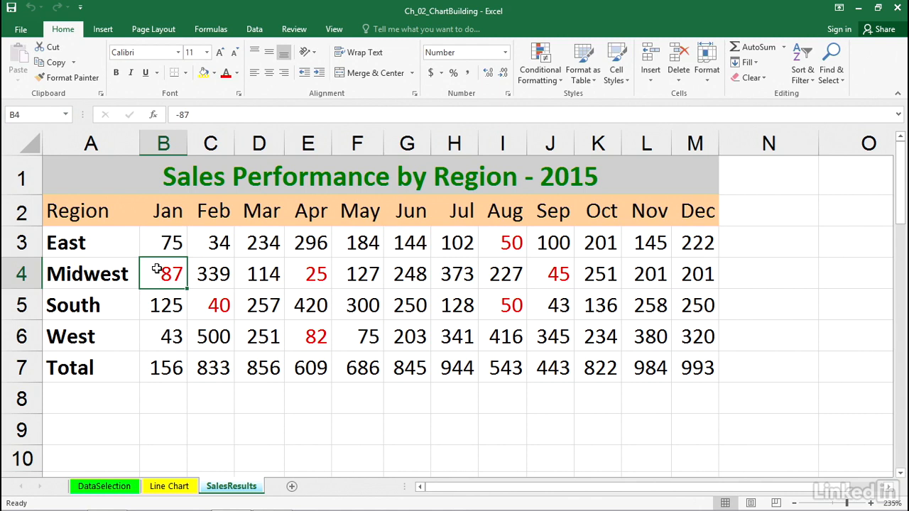
{"action": "left_click", "coordinate": [155, 245]}
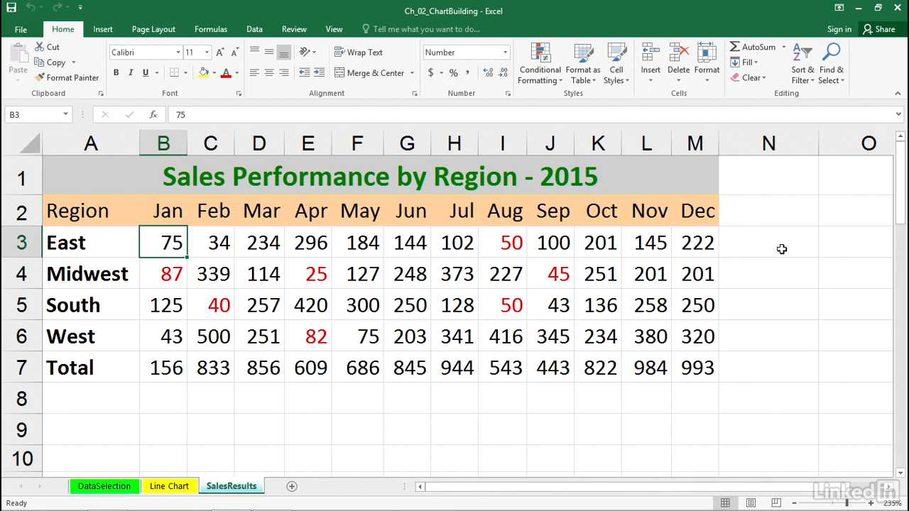
Step: Insert line sparklines in N3:N6 from the monthly sales data in B3:M6 and show their horizontal axis
{"action": "left_click_drag", "start_coordinate": [756, 242], "coordinate": [741, 326]}
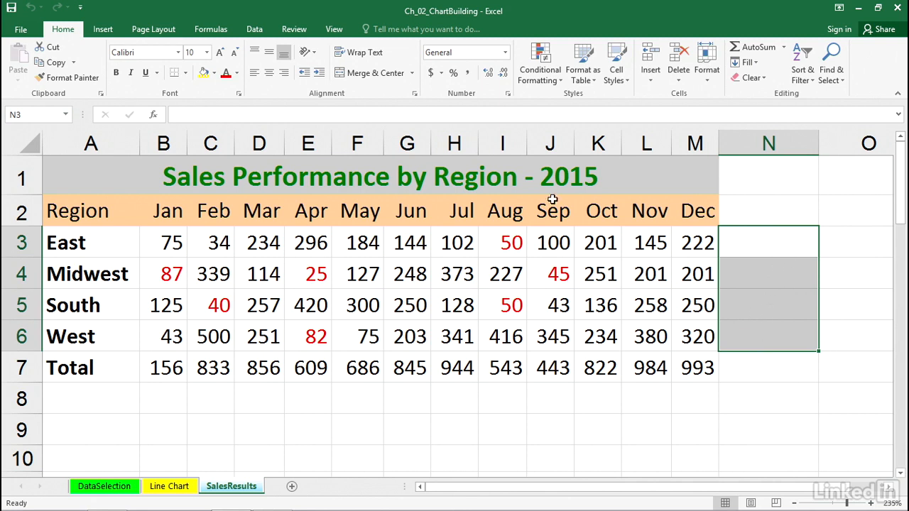
{"action": "left_click", "coordinate": [102, 29]}
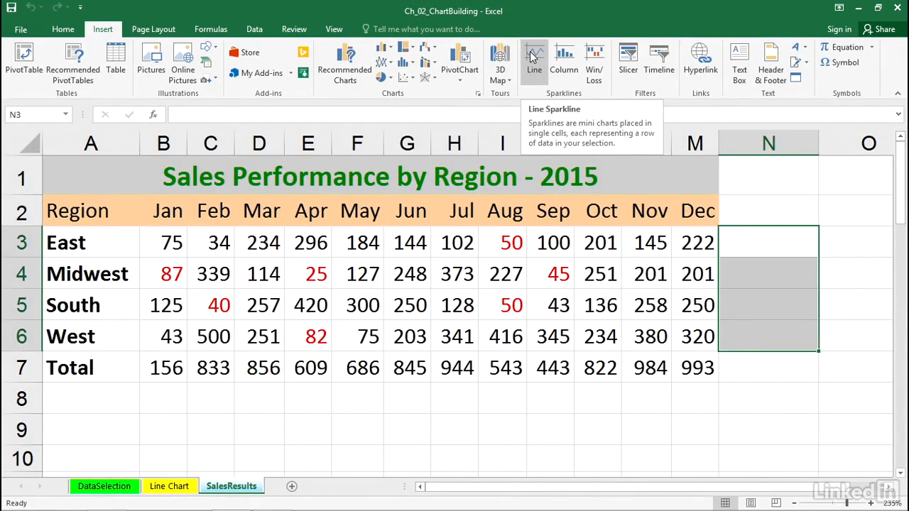
{"action": "left_click", "coordinate": [532, 57]}
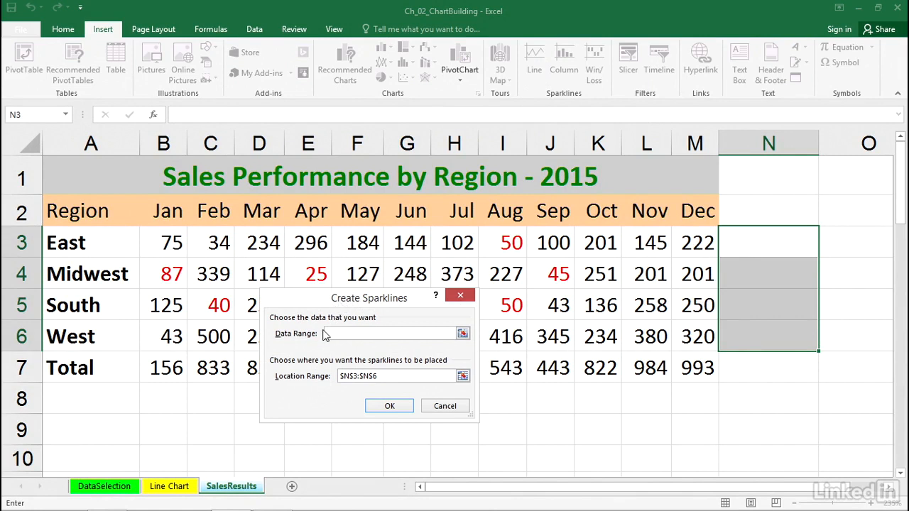
{"action": "left_click_drag", "start_coordinate": [175, 242], "coordinate": [695, 331]}
{"action": "left_click", "coordinate": [389, 405]}
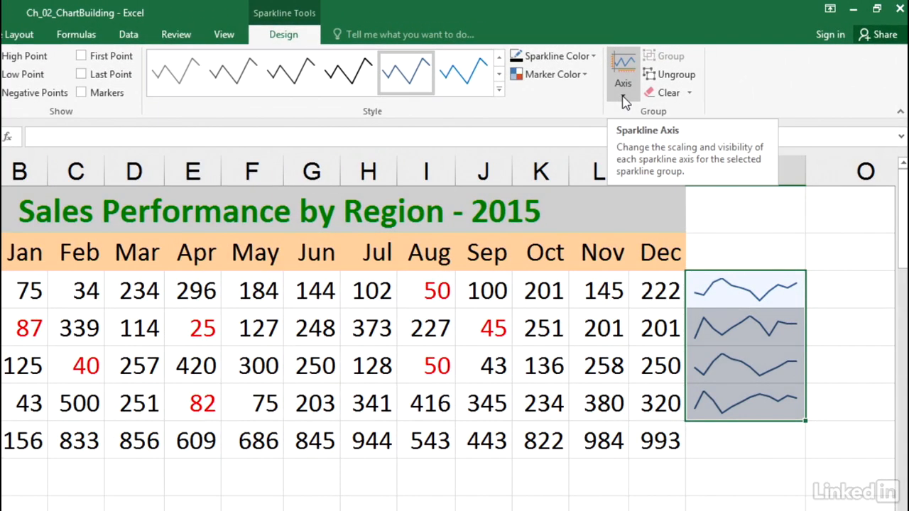
{"action": "left_click", "coordinate": [623, 100]}
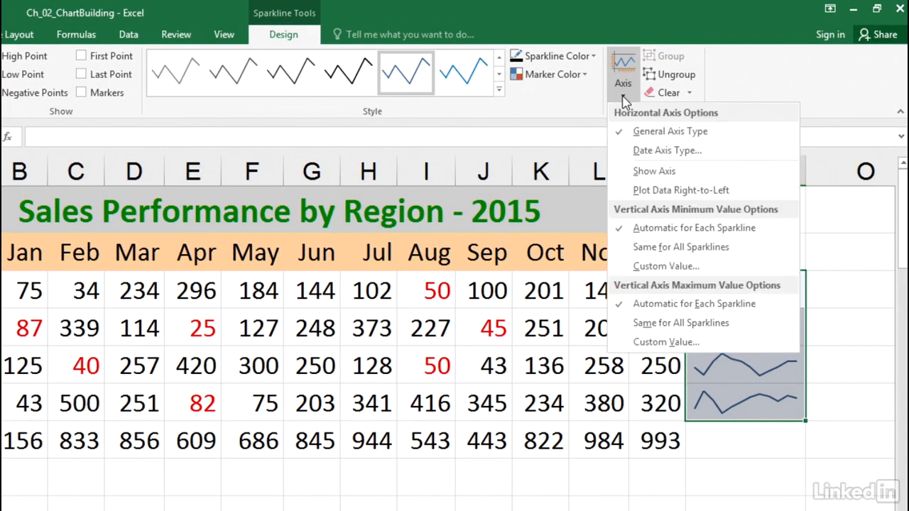
{"action": "left_click", "coordinate": [643, 171]}
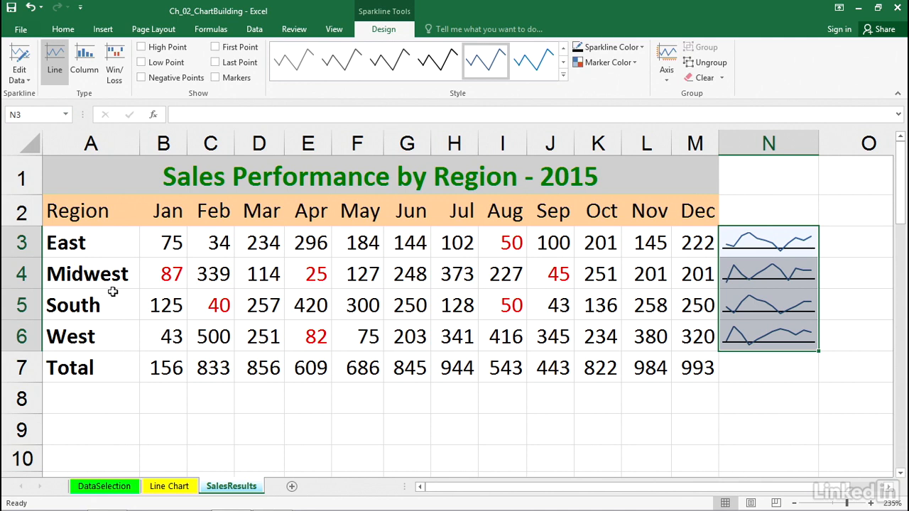
Step: Insert column sparklines in O3:O6 using the monthly sales data in B3:M6
{"action": "scroll", "coordinate": [113, 292], "scroll_direction": "down", "scroll_amount": 2}
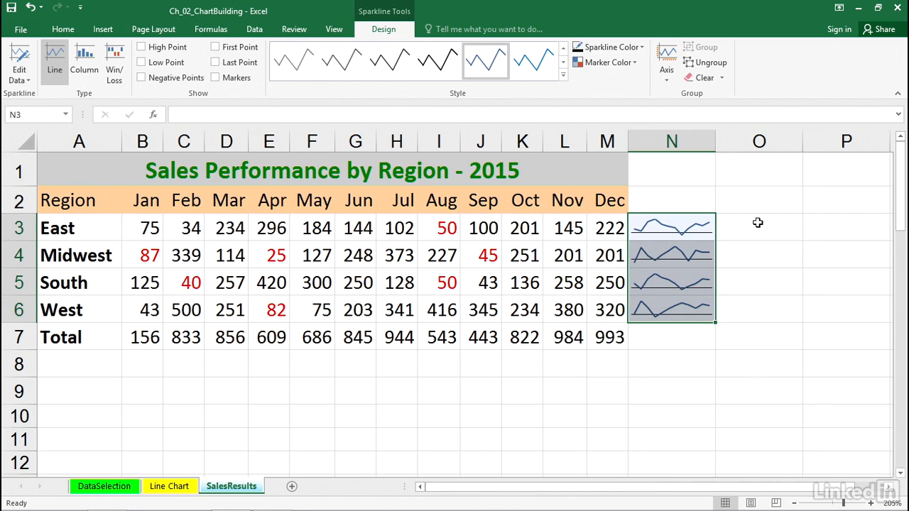
{"action": "left_click_drag", "start_coordinate": [758, 223], "coordinate": [760, 307]}
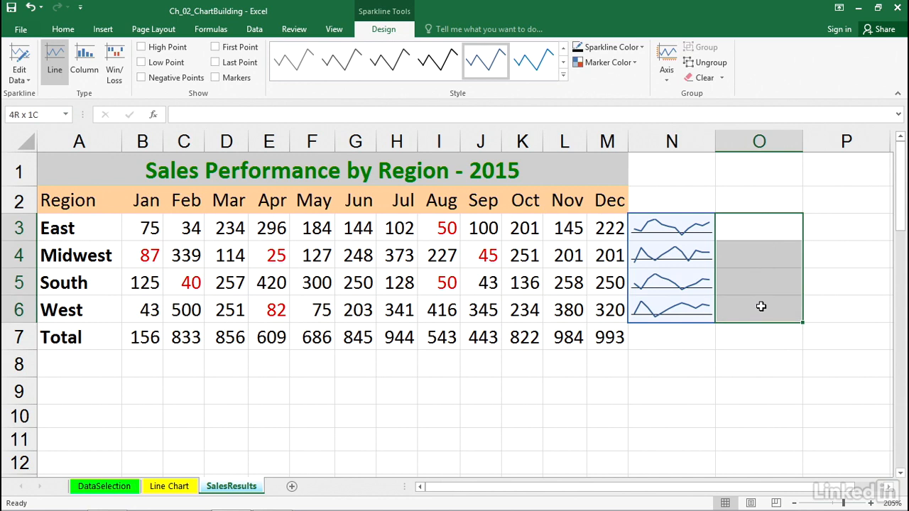
{"action": "left_click_drag", "start_coordinate": [761, 307], "coordinate": [760, 308]}
{"action": "left_click", "coordinate": [103, 30]}
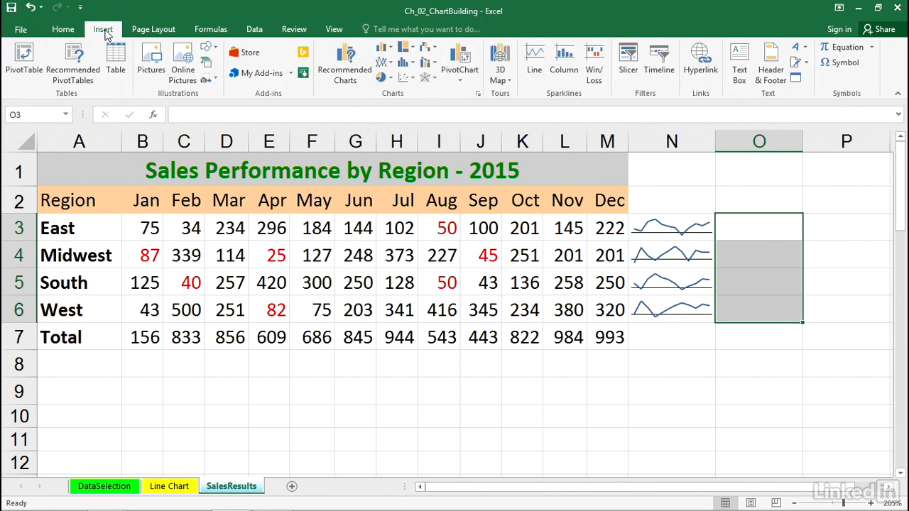
{"action": "left_click", "coordinate": [566, 66]}
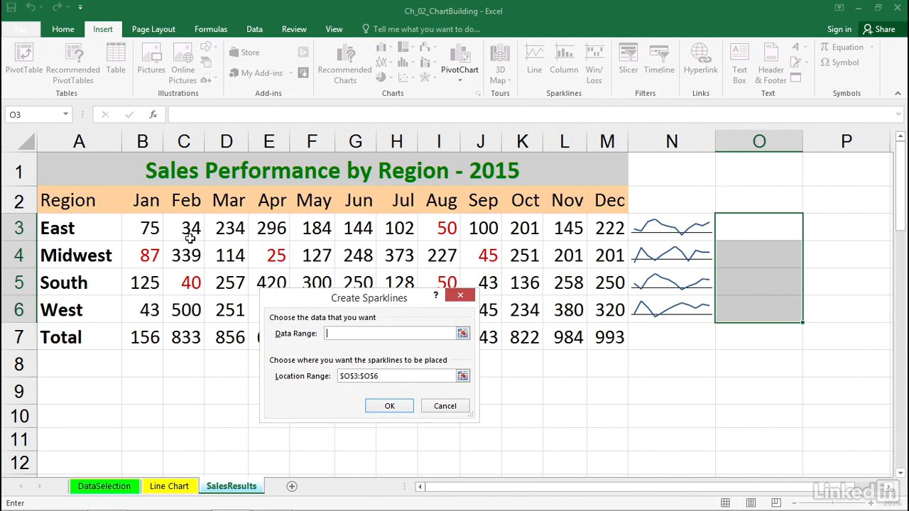
{"action": "left_click", "coordinate": [151, 226]}
{"action": "left_click_drag", "start_coordinate": [151, 226], "coordinate": [609, 305]}
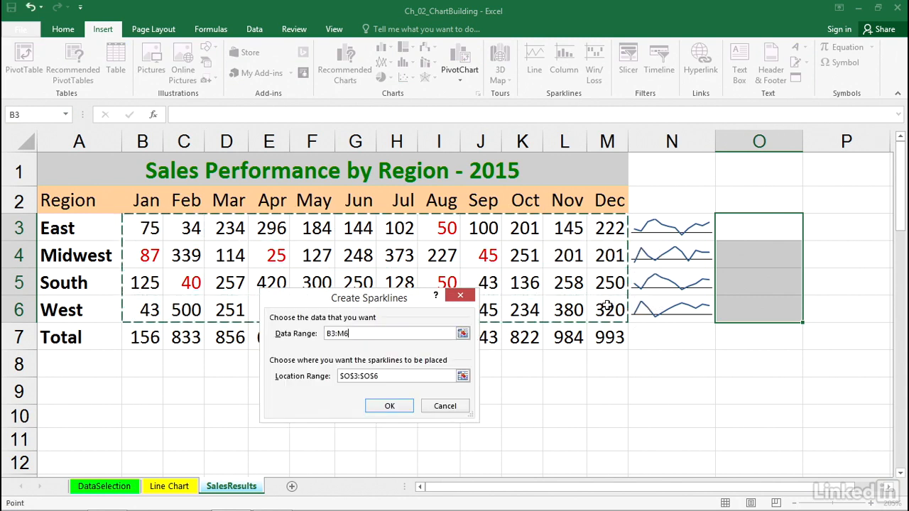
{"action": "left_click", "coordinate": [379, 404]}
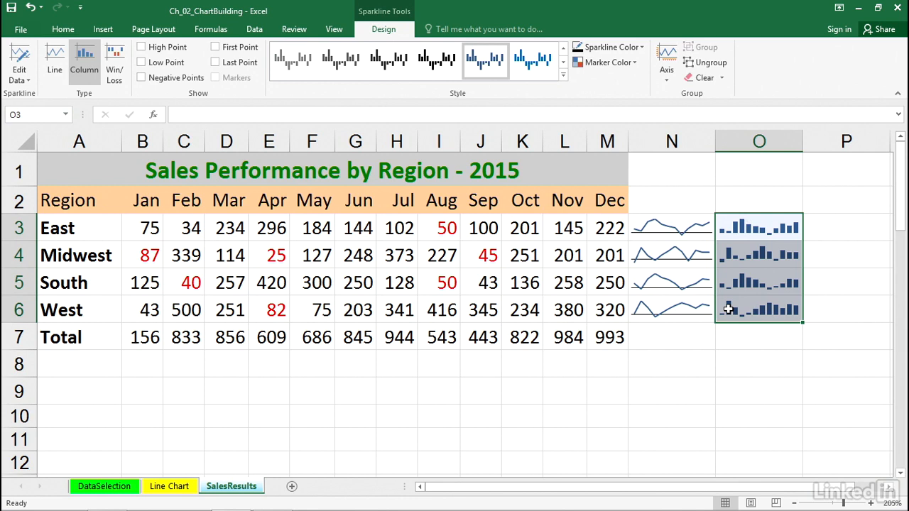
Step: Set both the vertical axis minimum and maximum of the column sparklines in O3:O6 to Same for All Sparklines
{"action": "left_click_drag", "start_coordinate": [743, 227], "coordinate": [766, 301]}
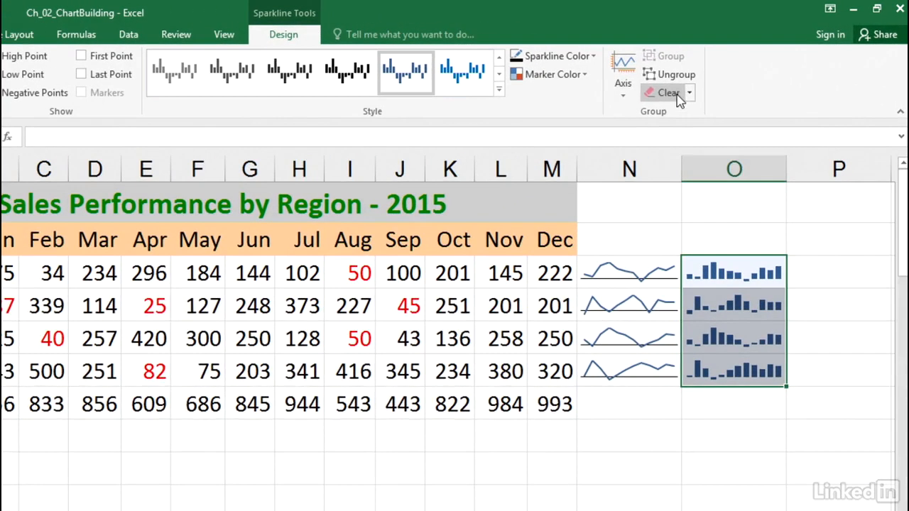
{"action": "left_click", "coordinate": [623, 96]}
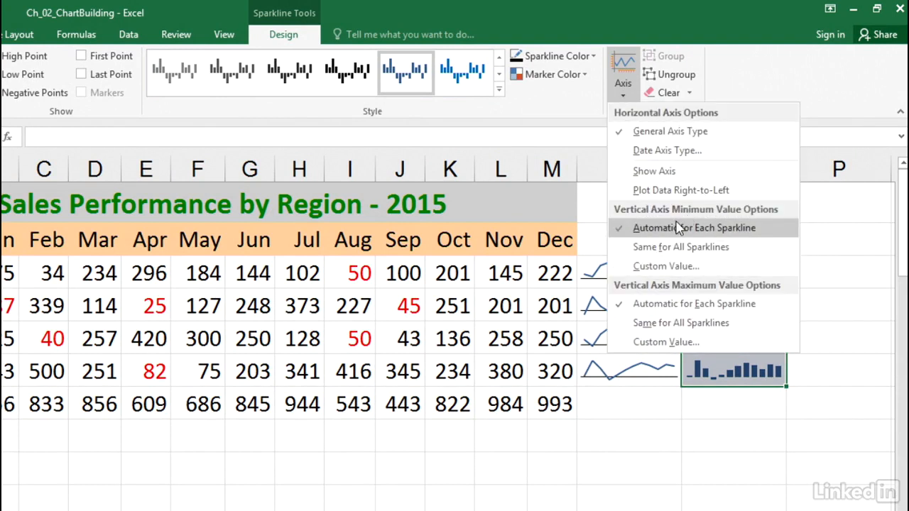
{"action": "left_click", "coordinate": [659, 247]}
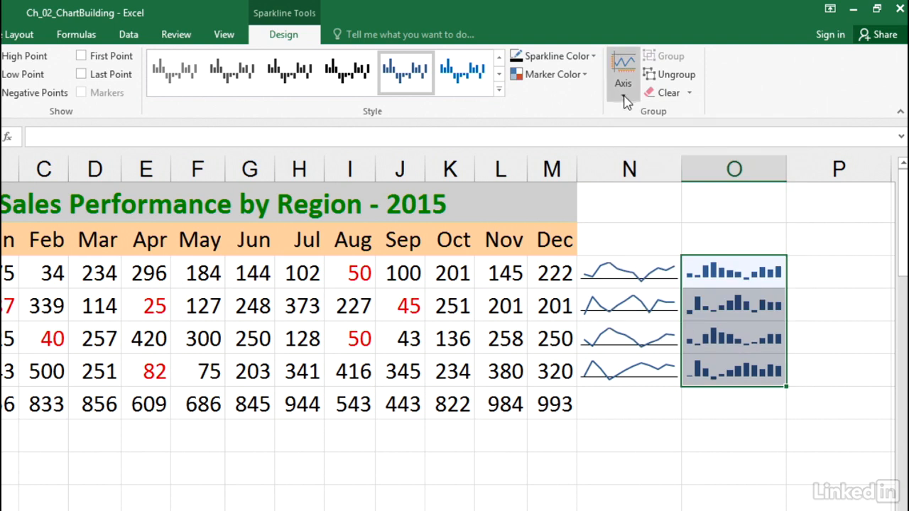
{"action": "left_click", "coordinate": [623, 98]}
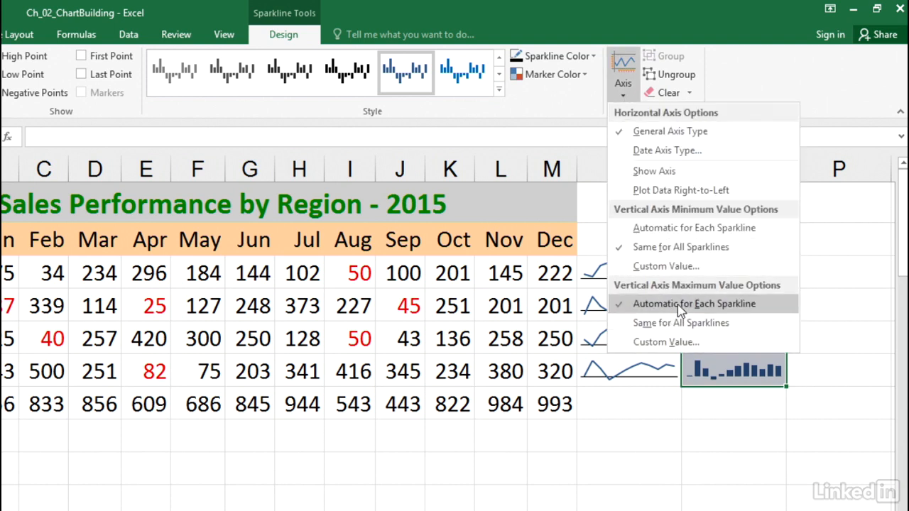
{"action": "left_click", "coordinate": [655, 323]}
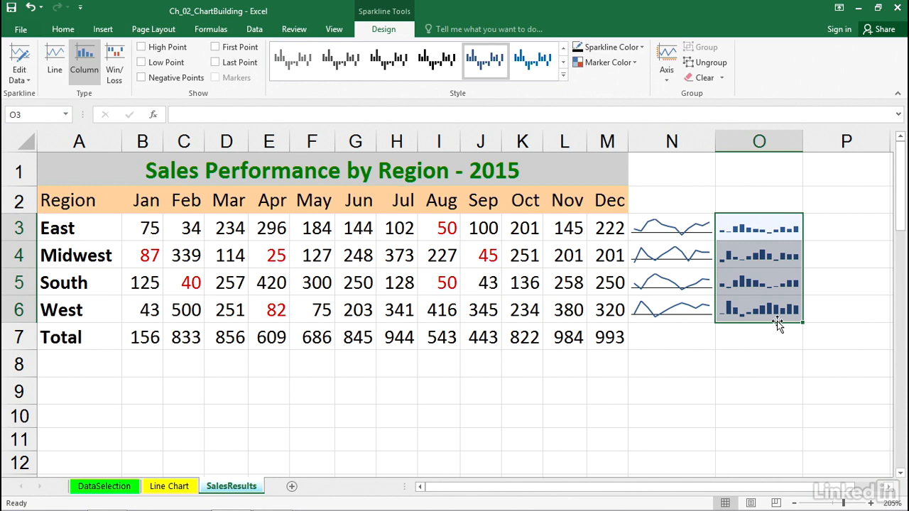
Step: Insert Win/Loss sparklines in P3:P6 using the monthly sales data in B3:M6
{"action": "left_click", "coordinate": [824, 221]}
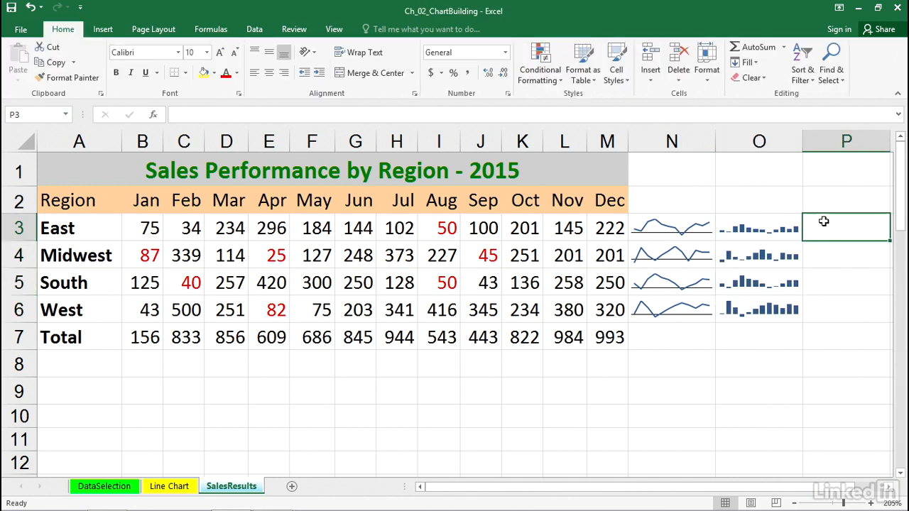
{"action": "left_click_drag", "start_coordinate": [823, 222], "coordinate": [829, 303]}
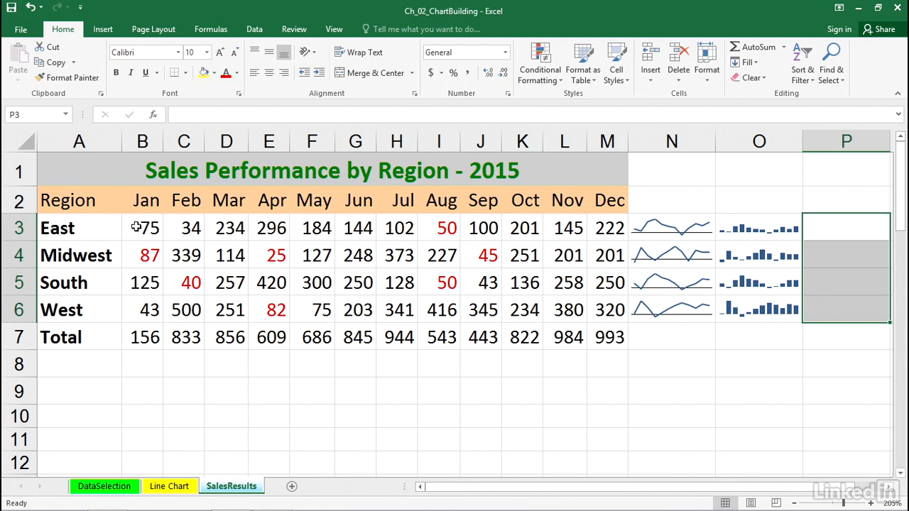
{"action": "left_click_drag", "start_coordinate": [136, 228], "coordinate": [604, 300]}
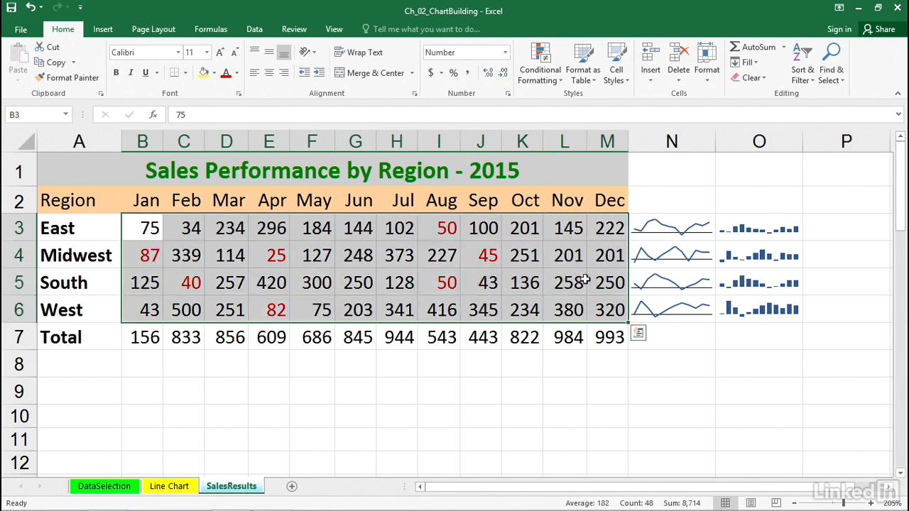
{"action": "left_click", "coordinate": [106, 32]}
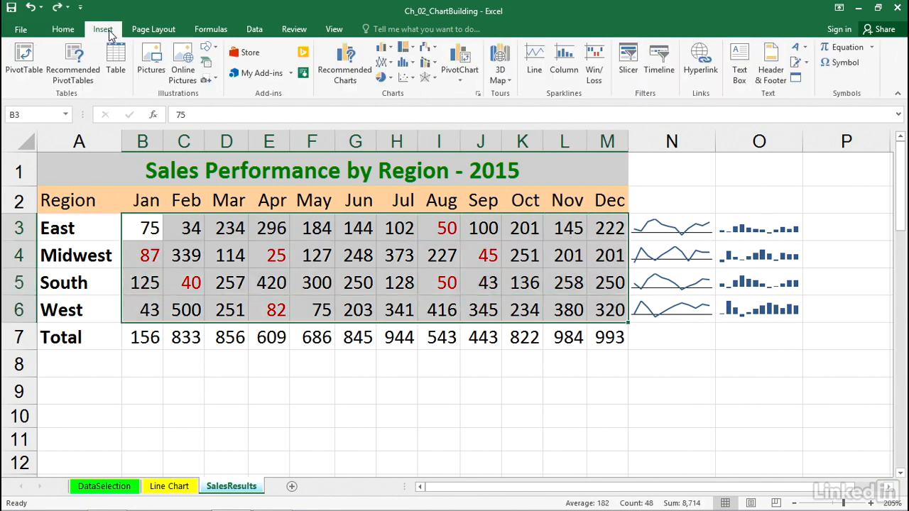
{"action": "left_click", "coordinate": [595, 74]}
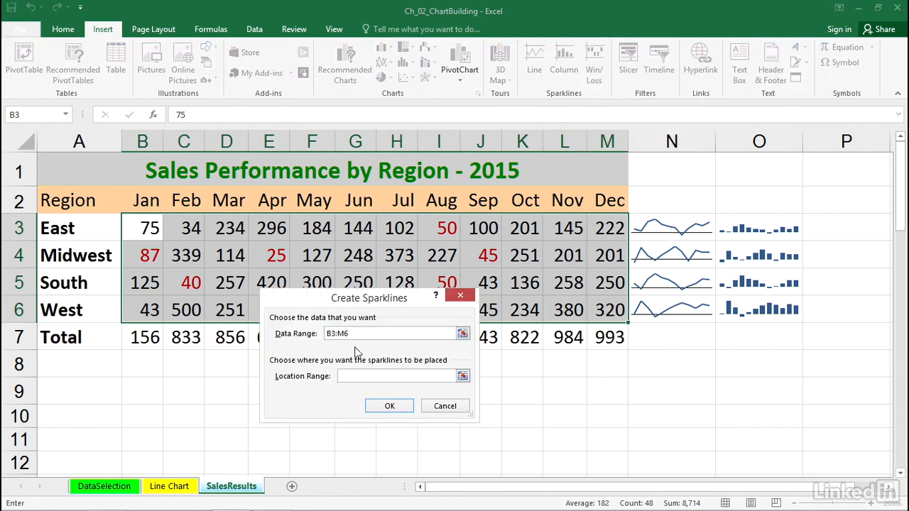
{"action": "left_click_drag", "start_coordinate": [372, 335], "coordinate": [325, 341]}
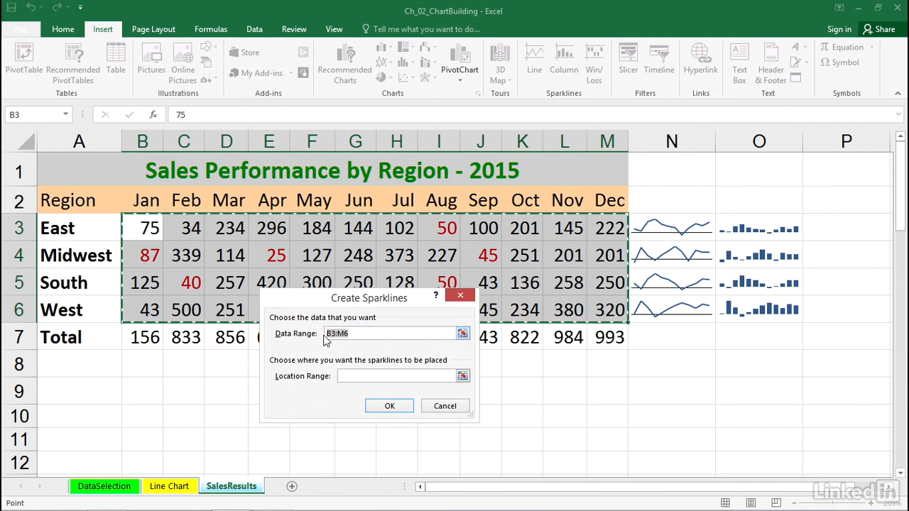
{"action": "left_click", "coordinate": [343, 375]}
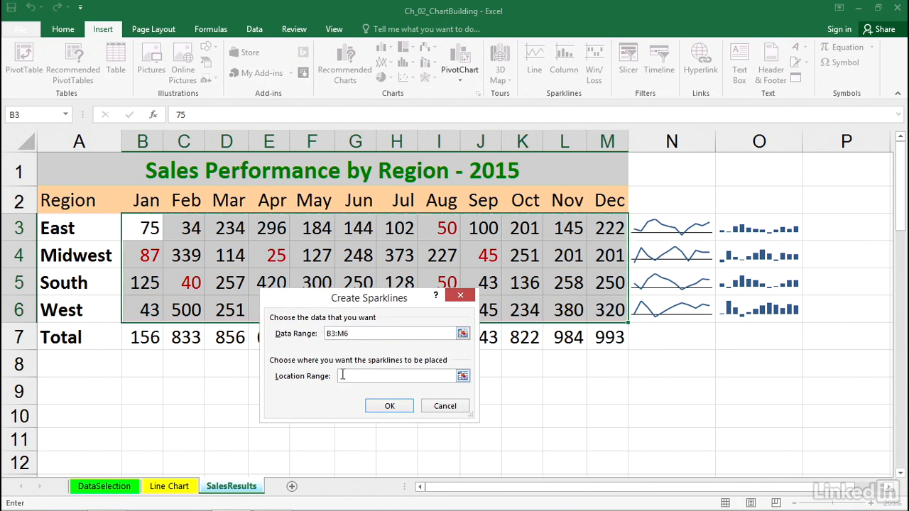
{"action": "left_click_drag", "start_coordinate": [842, 224], "coordinate": [842, 306]}
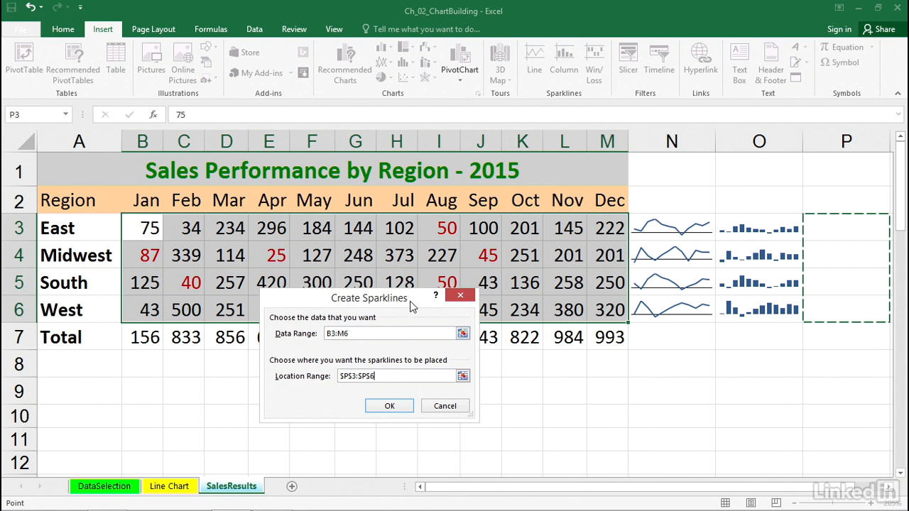
{"action": "left_click", "coordinate": [400, 405]}
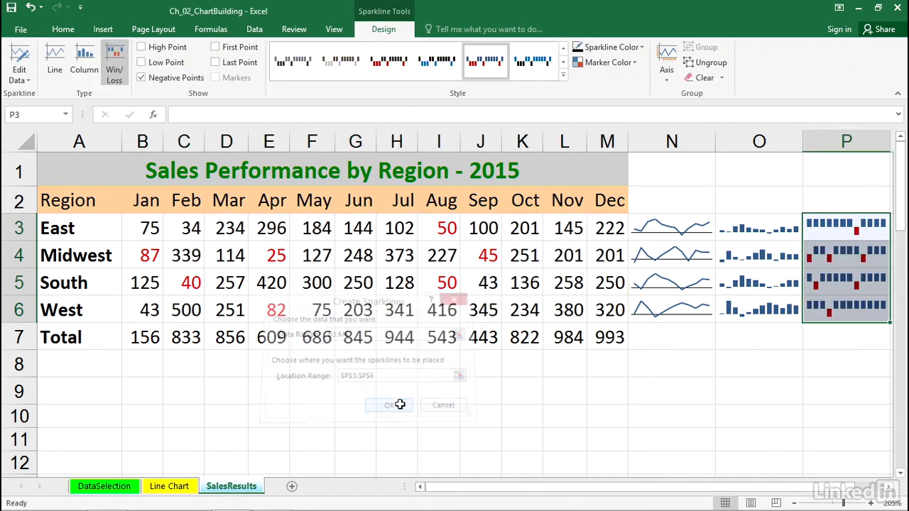
{"action": "left_click_drag", "start_coordinate": [827, 228], "coordinate": [829, 312]}
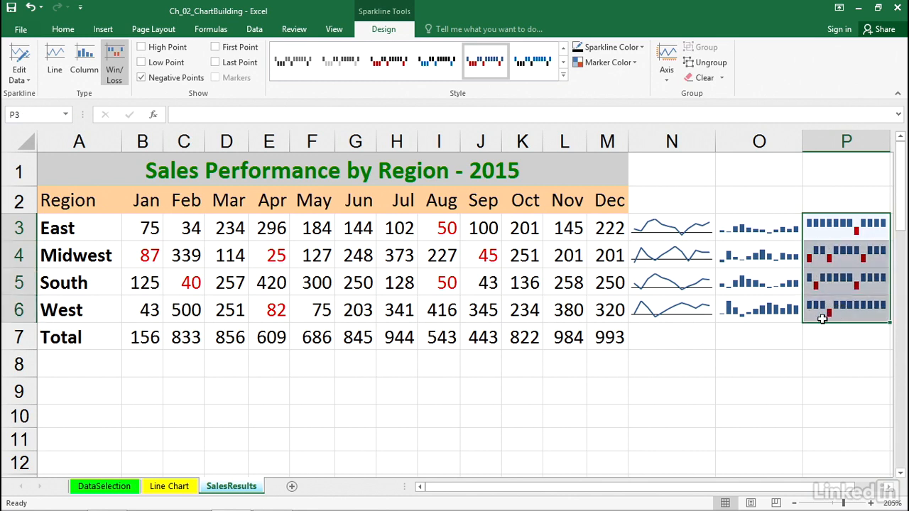
{"action": "left_click", "coordinate": [437, 227]}
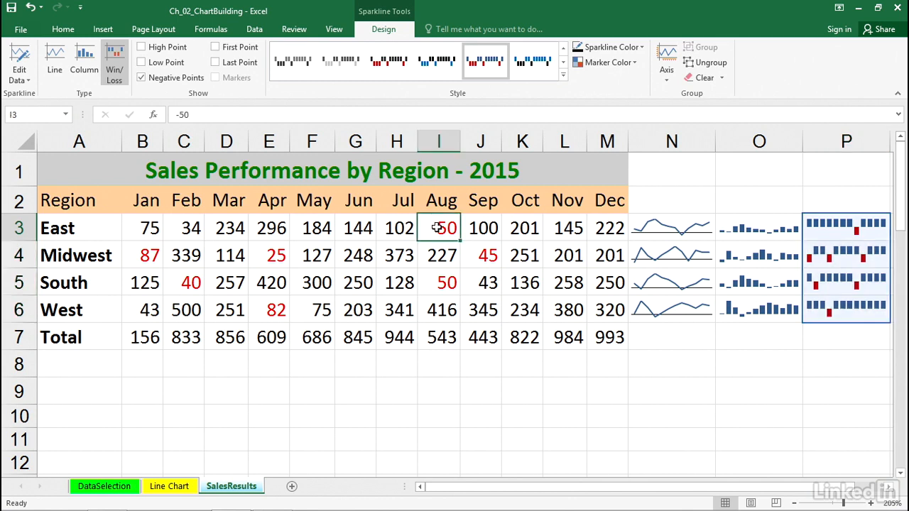
{"action": "left_click_drag", "start_coordinate": [836, 229], "coordinate": [836, 304]}
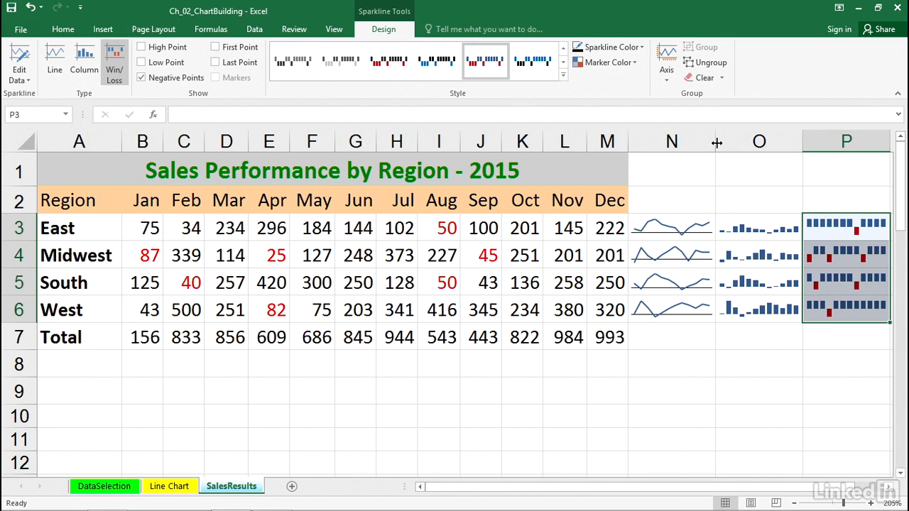
Step: Narrow column N, which holds the line sparklines, to about half its width
{"action": "mouse_move", "coordinate": [715, 141]}
{"action": "left_mouse_down"}
{"action": "mouse_move", "coordinate": [854, 140]}
{"action": "mouse_move", "coordinate": [676, 143]}
{"action": "left_mouse_up"}
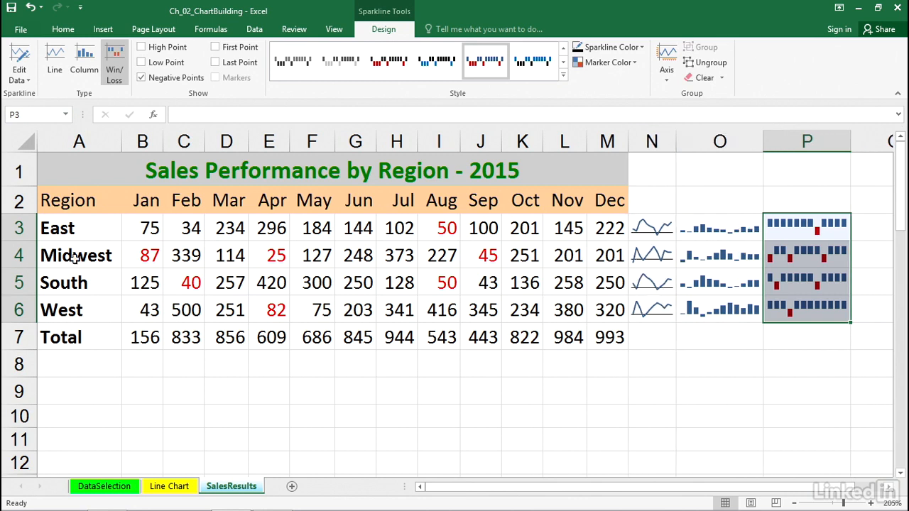
Step: Increase rows 3 through 6 to about double their height and widen column N to about three times its width
{"action": "left_click_drag", "start_coordinate": [20, 227], "coordinate": [20, 353]}
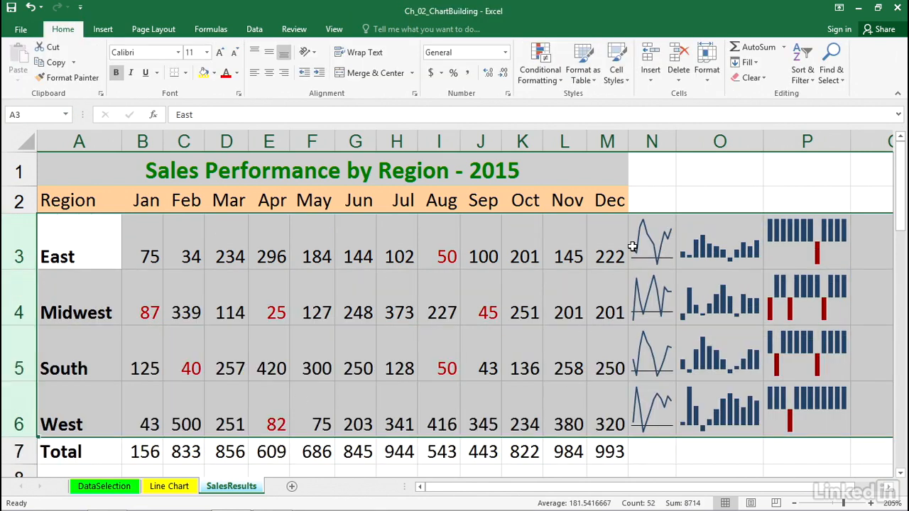
{"action": "left_click_drag", "start_coordinate": [675, 141], "coordinate": [786, 141]}
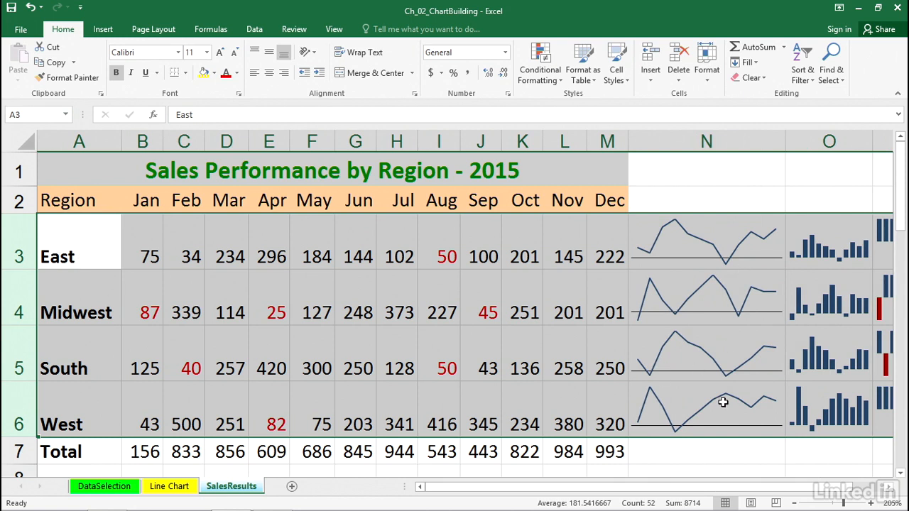
{"action": "left_click", "coordinate": [660, 177]}
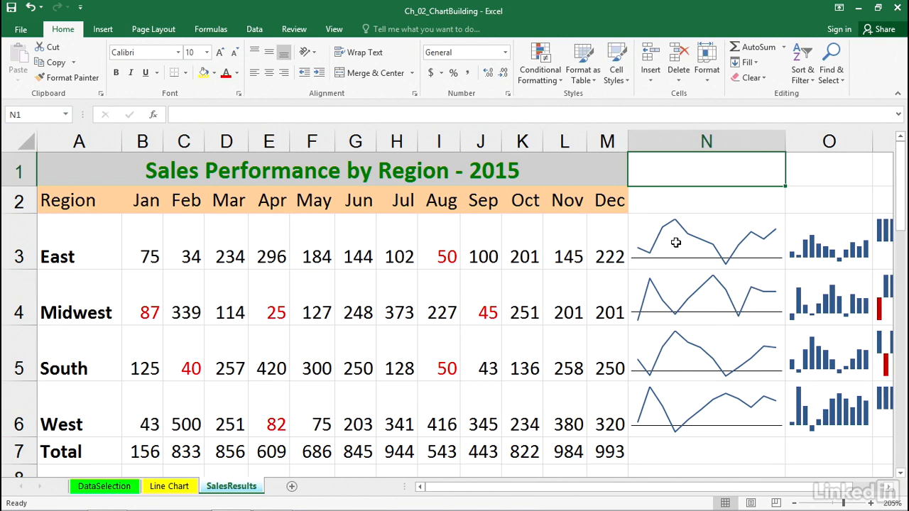
Step: Examine the enlarged line sparklines in N3:N6 for each region
{"action": "scroll", "coordinate": [688, 286], "scroll_direction": "down", "scroll_amount": 1}
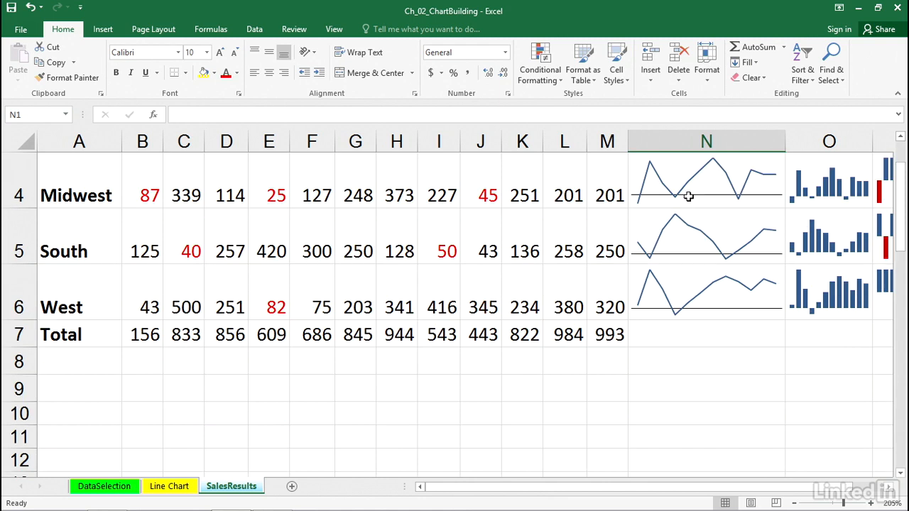
{"action": "scroll", "coordinate": [682, 225], "scroll_direction": "up", "scroll_amount": 1}
{"action": "left_click", "coordinate": [685, 243]}
{"action": "left_click", "coordinate": [693, 305]}
{"action": "left_click", "coordinate": [698, 337]}
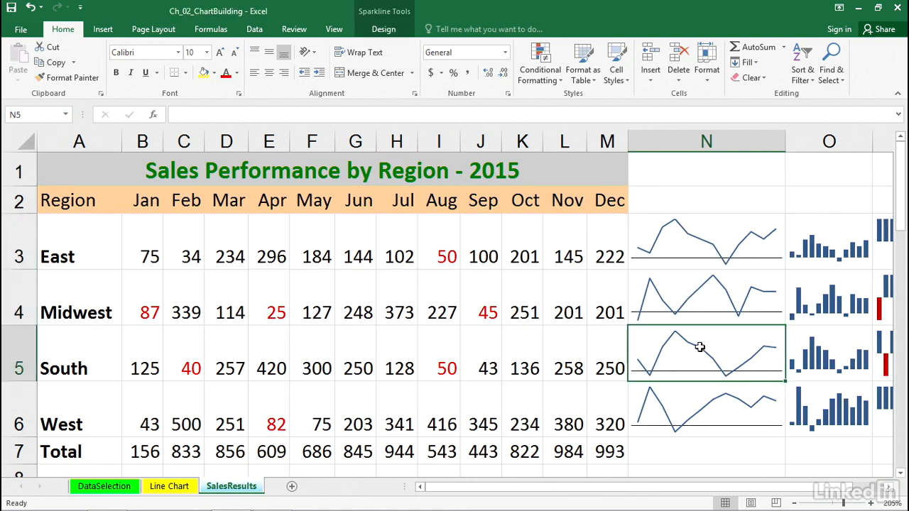
{"action": "left_click", "coordinate": [699, 398]}
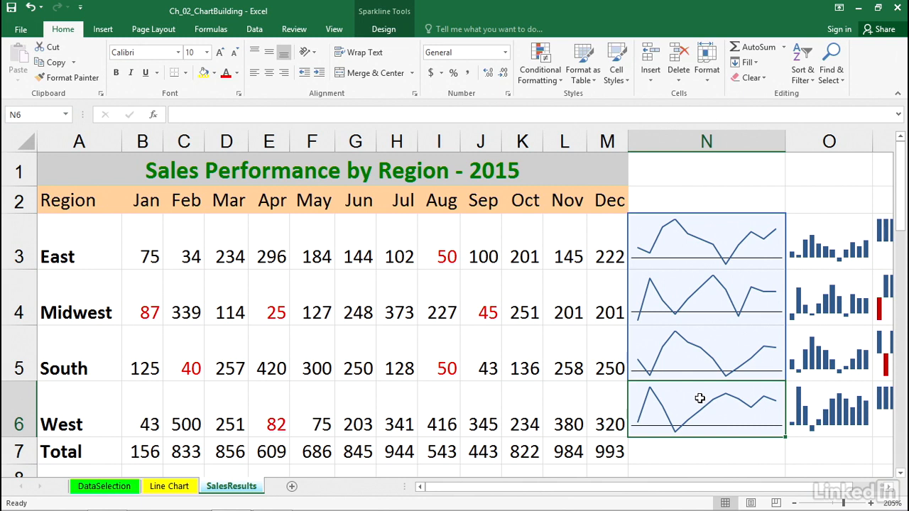
{"action": "left_click", "coordinate": [58, 166]}
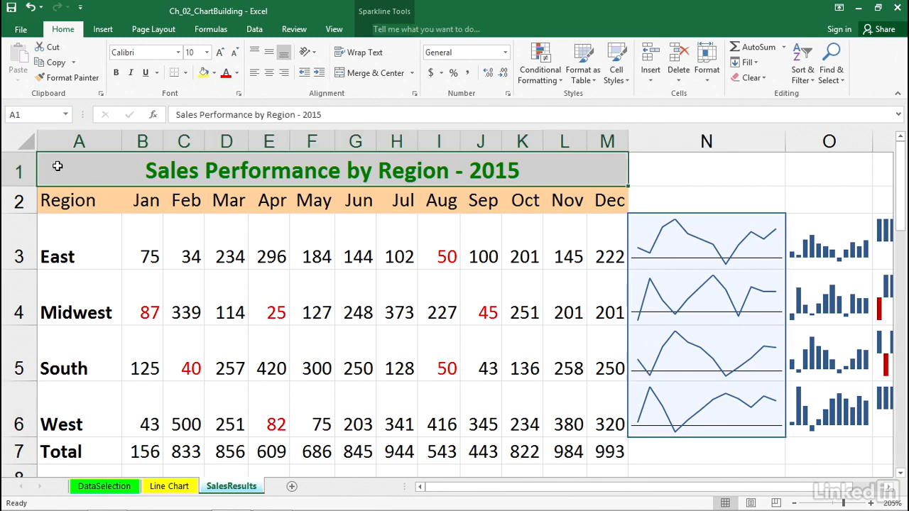
Step: Apply an orange sparkline style to the line sparklines in N3:N6
{"action": "scroll", "coordinate": [174, 227], "scroll_direction": "down", "scroll_amount": 2}
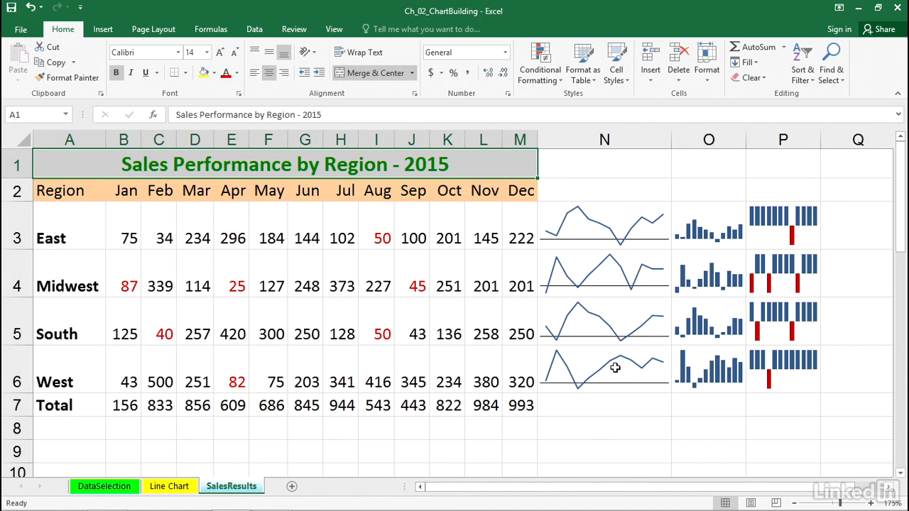
{"action": "left_click_drag", "start_coordinate": [617, 226], "coordinate": [619, 360]}
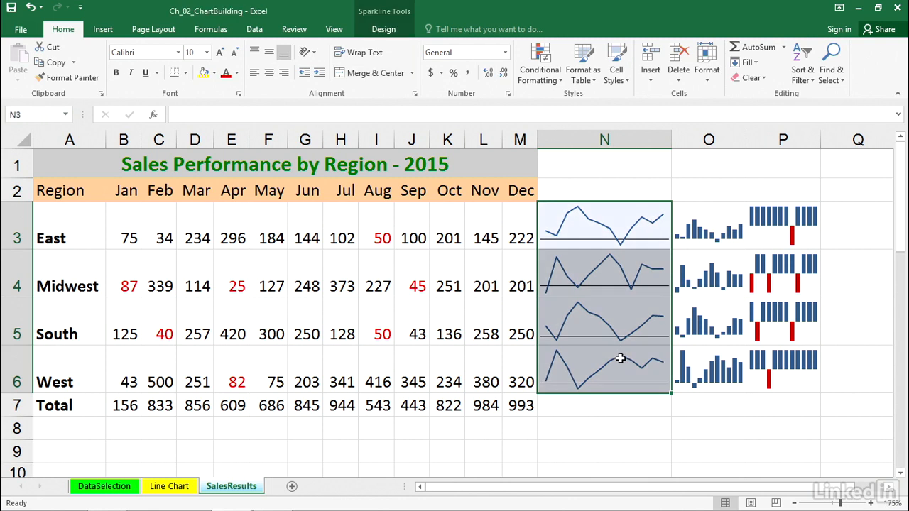
{"action": "left_click", "coordinate": [387, 30]}
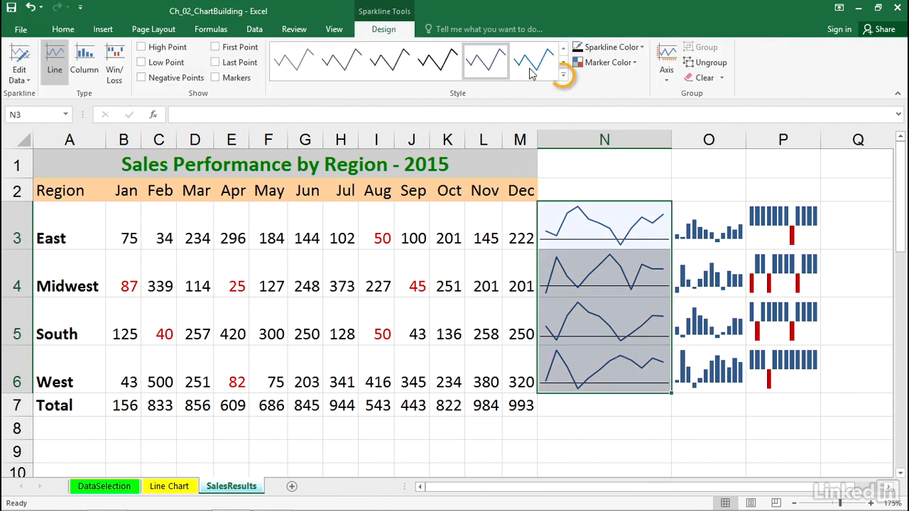
{"action": "left_click", "coordinate": [562, 73]}
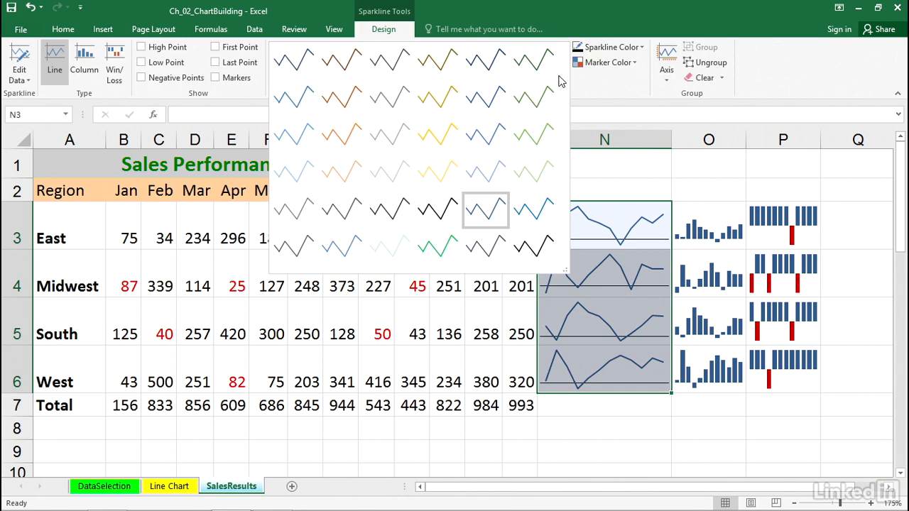
{"action": "left_click", "coordinate": [347, 130]}
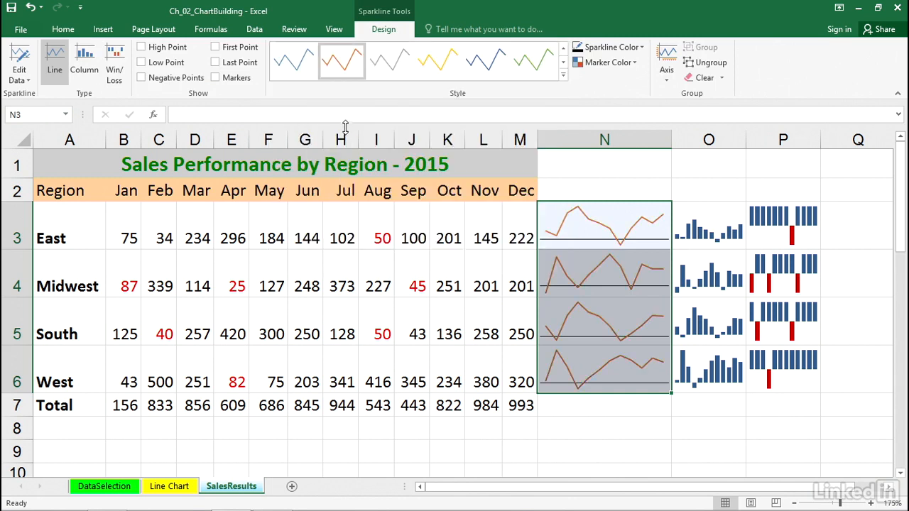
Step: Show the high point, negative points and markers on the line sparklines in N3:N6
{"action": "left_click", "coordinate": [142, 48]}
{"action": "left_click", "coordinate": [143, 62]}
{"action": "left_click", "coordinate": [141, 62]}
{"action": "left_click", "coordinate": [216, 78]}
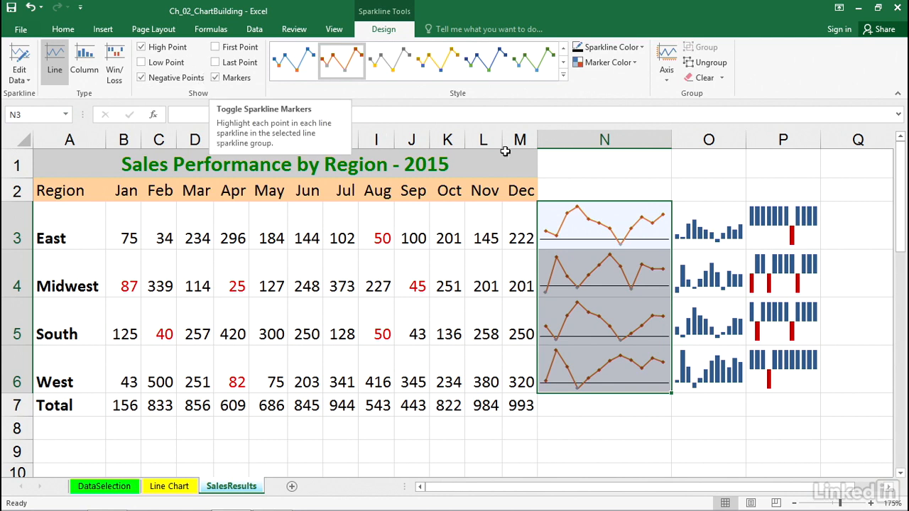
Step: Set the line weight of the sparklines in N3:N6 to 1½ pt
{"action": "left_click", "coordinate": [634, 67]}
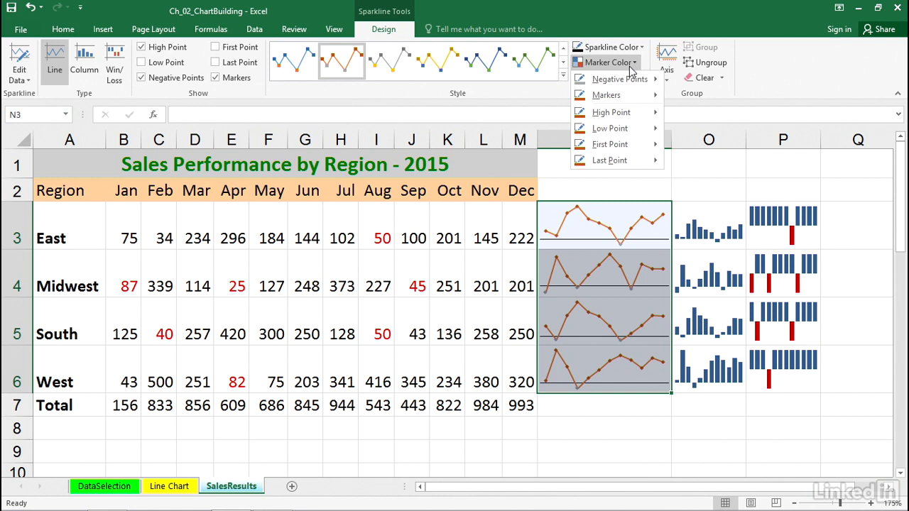
{"action": "left_click", "coordinate": [641, 47]}
{"action": "left_click", "coordinate": [641, 48]}
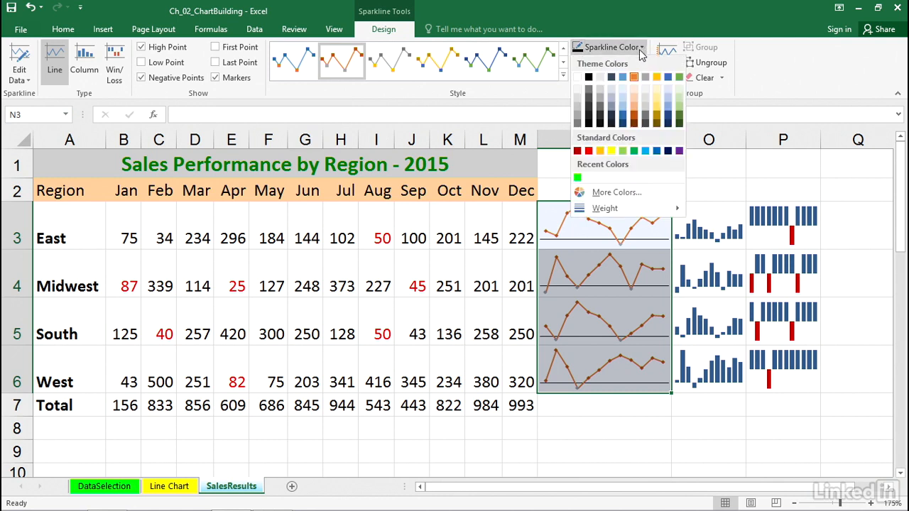
{"action": "mouse_move", "coordinate": [604, 213]}
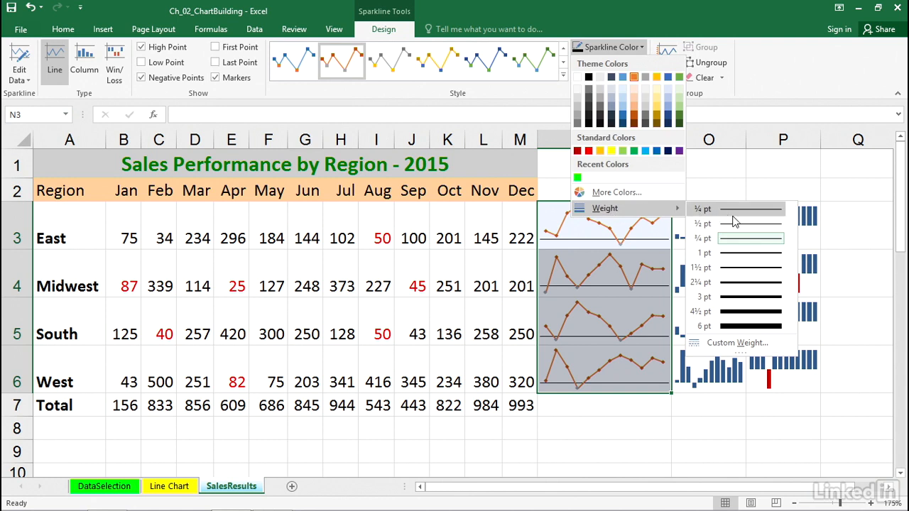
{"action": "left_click", "coordinate": [734, 267]}
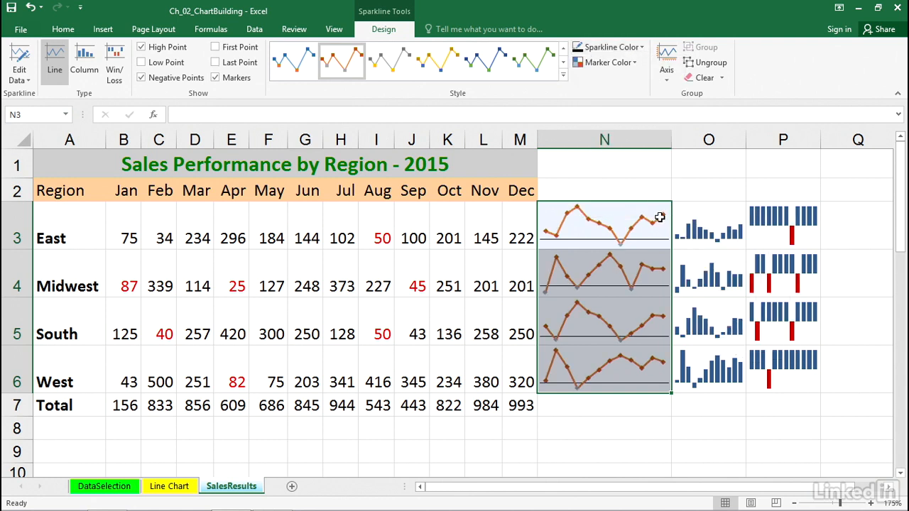
{"action": "left_click", "coordinate": [666, 79]}
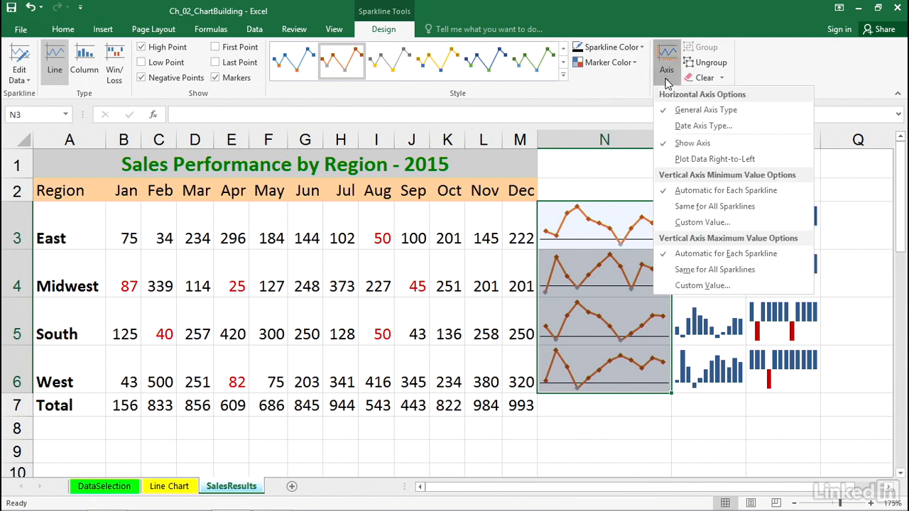
{"action": "left_click", "coordinate": [780, 74]}
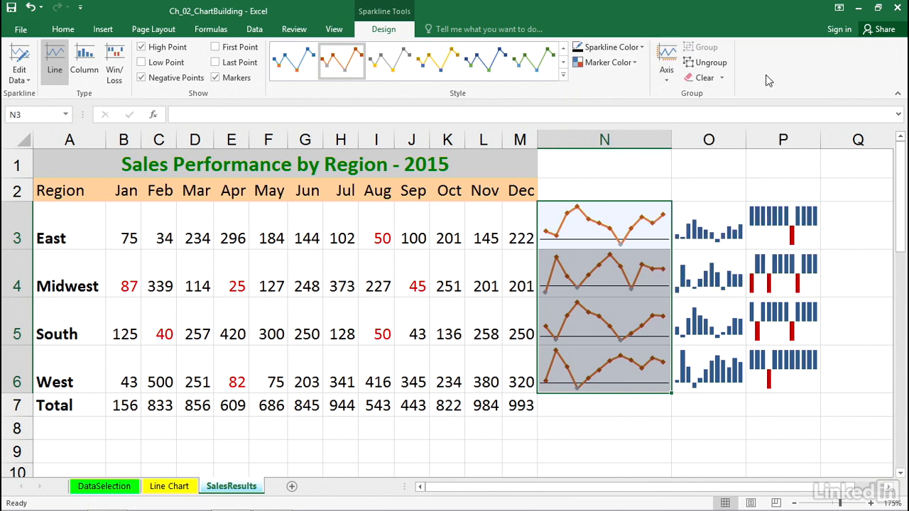
{"action": "left_click", "coordinate": [613, 217]}
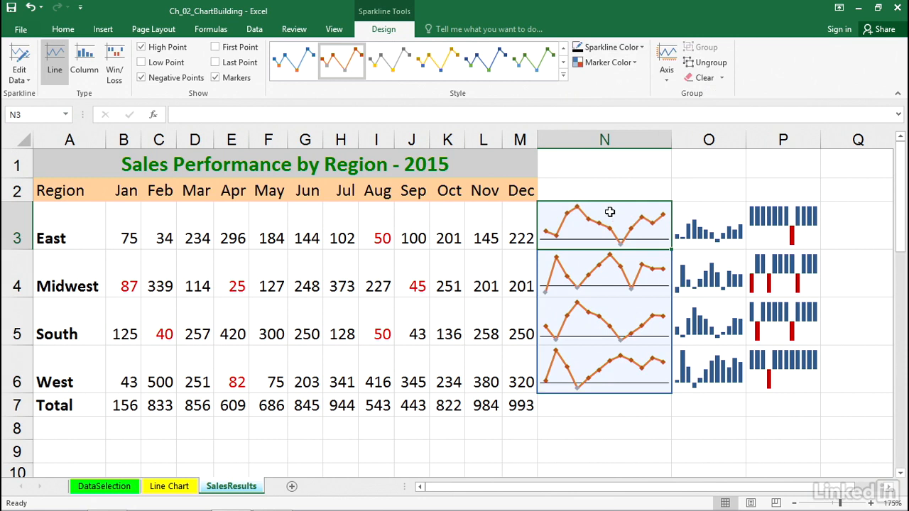
{"action": "key", "text": "Left"}
{"action": "key", "text": "Left"}
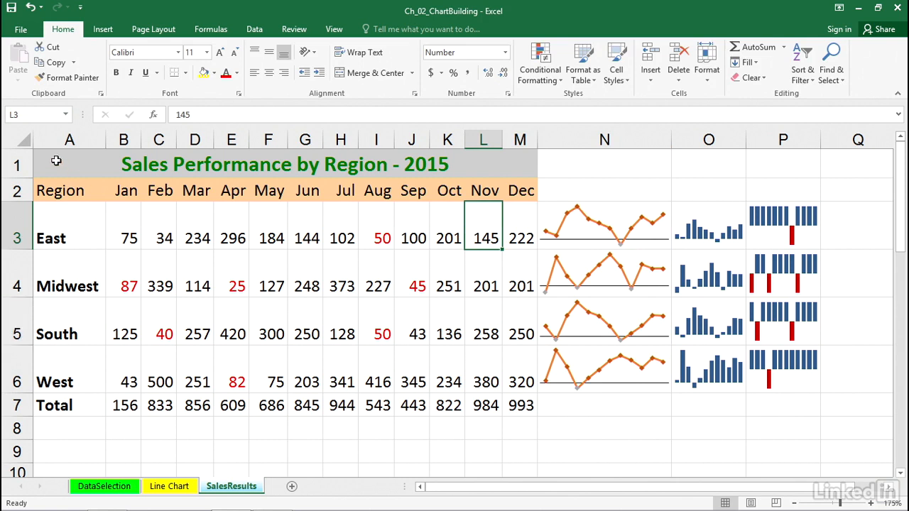
Step: Auto-fit the row heights of the entire worksheet
{"action": "left_click", "coordinate": [19, 137]}
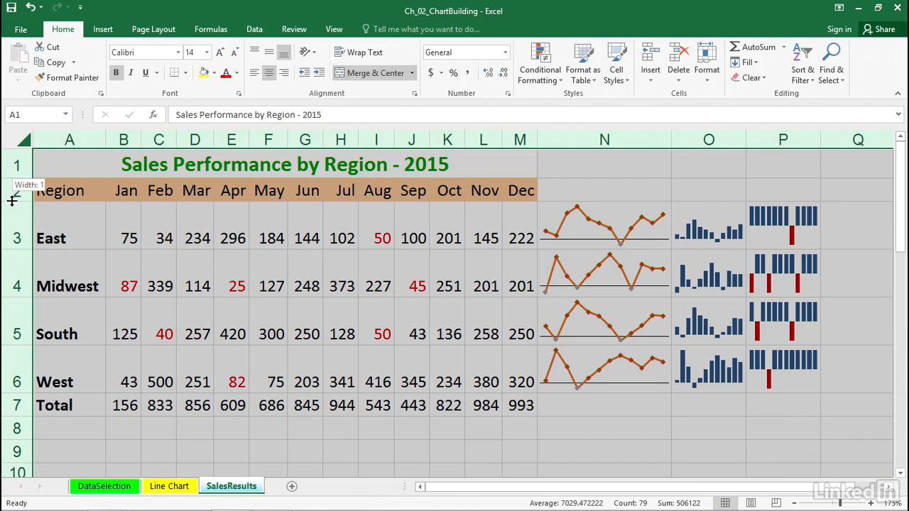
{"action": "double_click", "coordinate": [11, 201]}
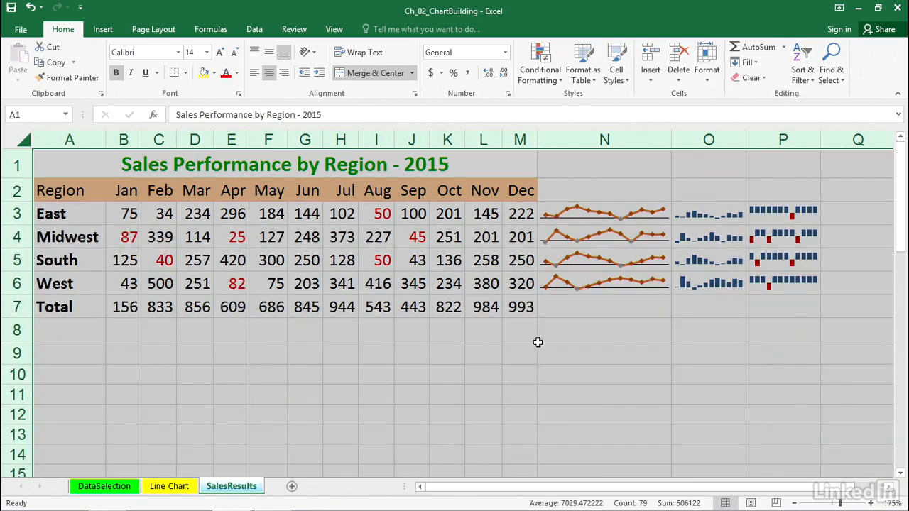
{"action": "left_click", "coordinate": [608, 313]}
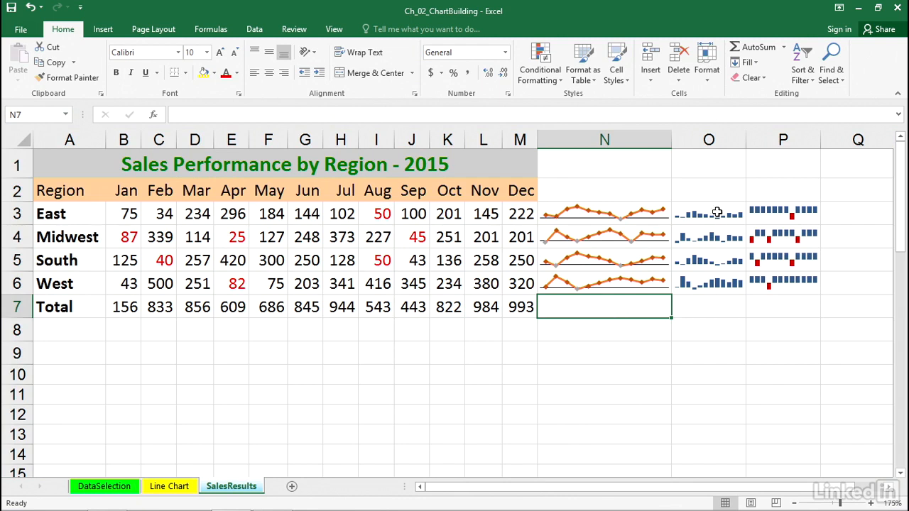
Step: Set both the vertical axis minimum and maximum of the column sparklines in O3:O6 to Automatic for Each Sparkline
{"action": "left_click_drag", "start_coordinate": [710, 214], "coordinate": [715, 280]}
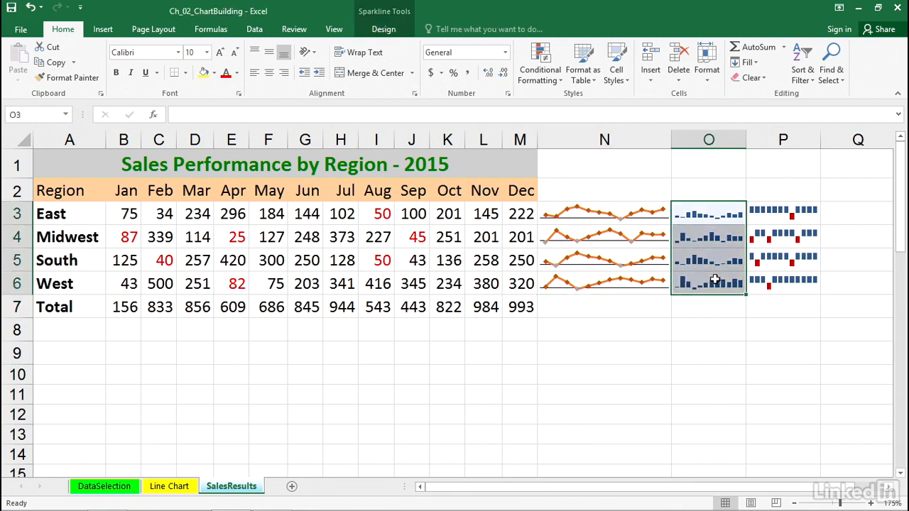
{"action": "left_click", "coordinate": [384, 29]}
{"action": "left_click", "coordinate": [667, 75]}
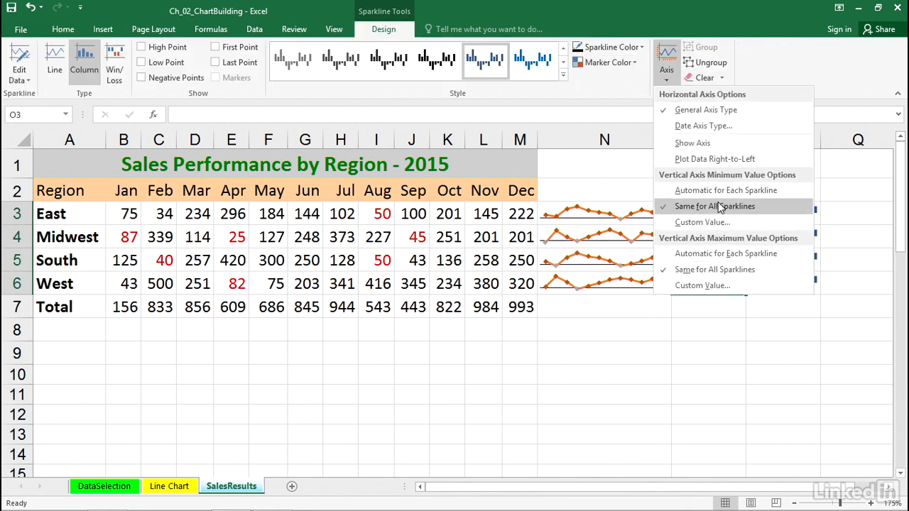
{"action": "left_click", "coordinate": [682, 192]}
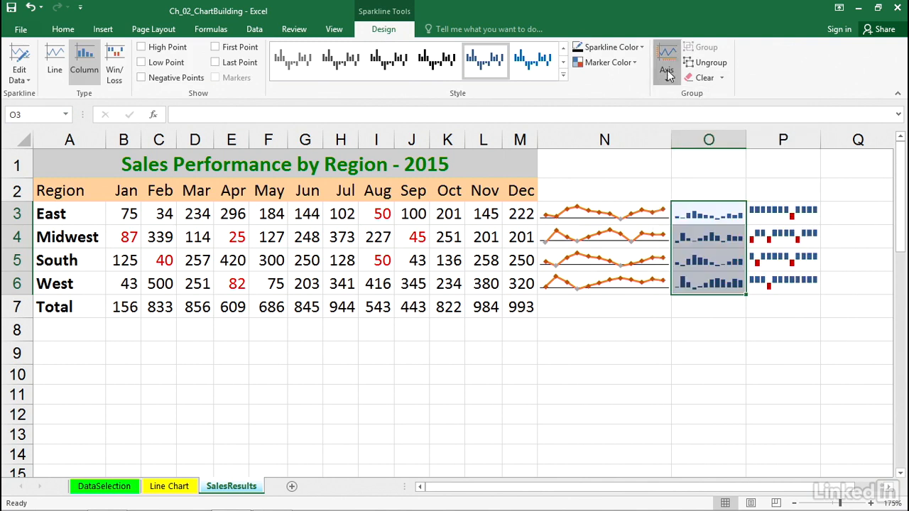
{"action": "left_click", "coordinate": [667, 73]}
{"action": "left_click", "coordinate": [687, 253]}
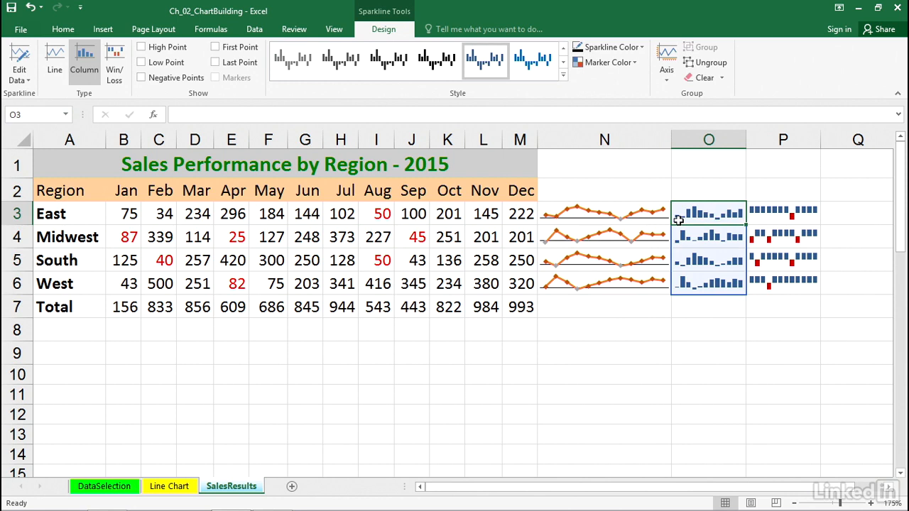
{"action": "left_click", "coordinate": [701, 231]}
{"action": "left_click", "coordinate": [706, 258]}
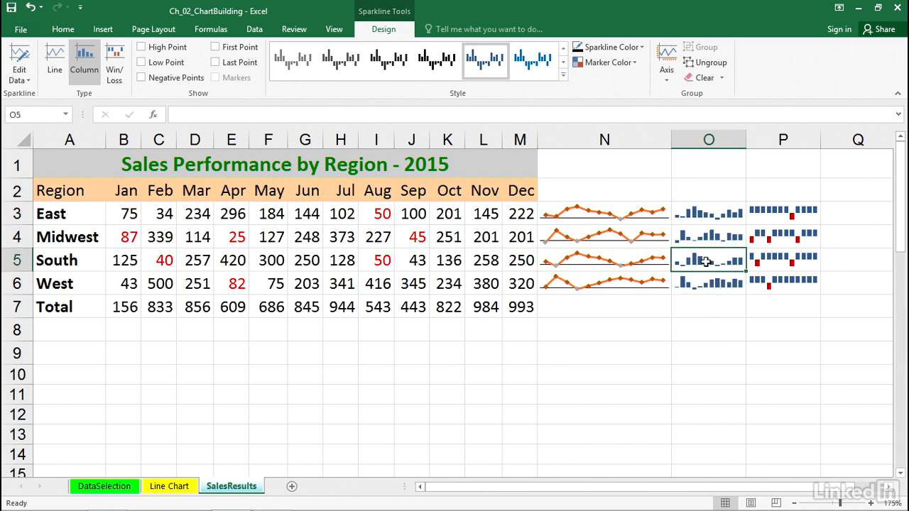
{"action": "left_click", "coordinate": [707, 284]}
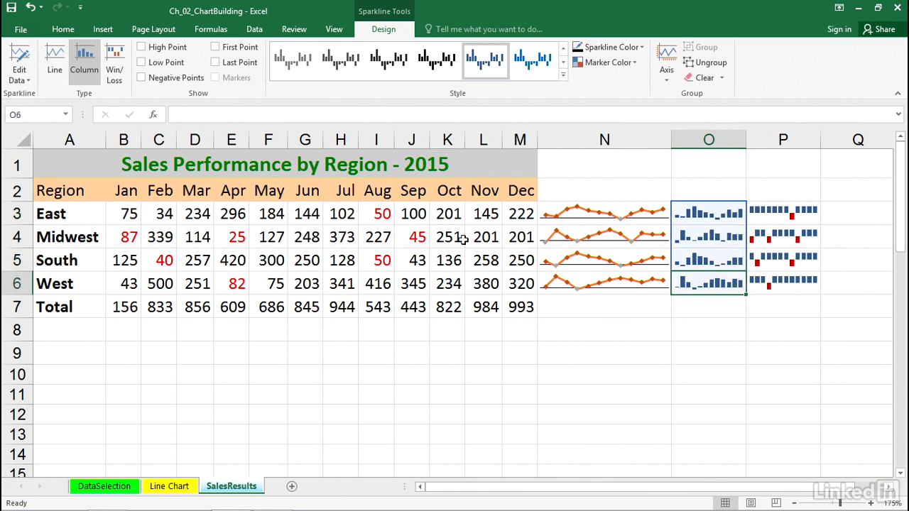